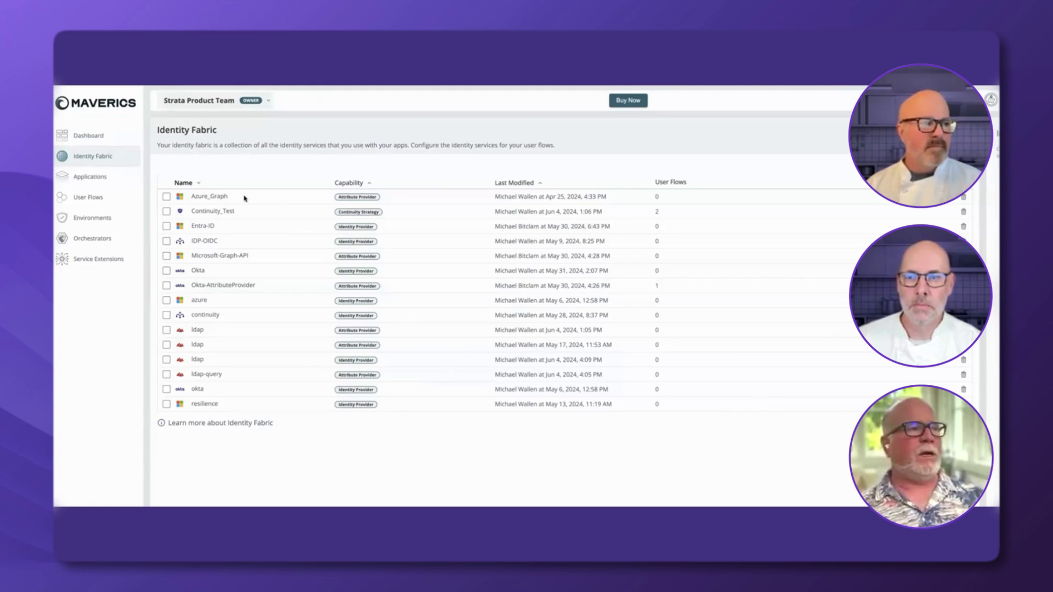
Look over the applications and user flows lists, and return to the Identity Fabric list
left_click(96, 181)
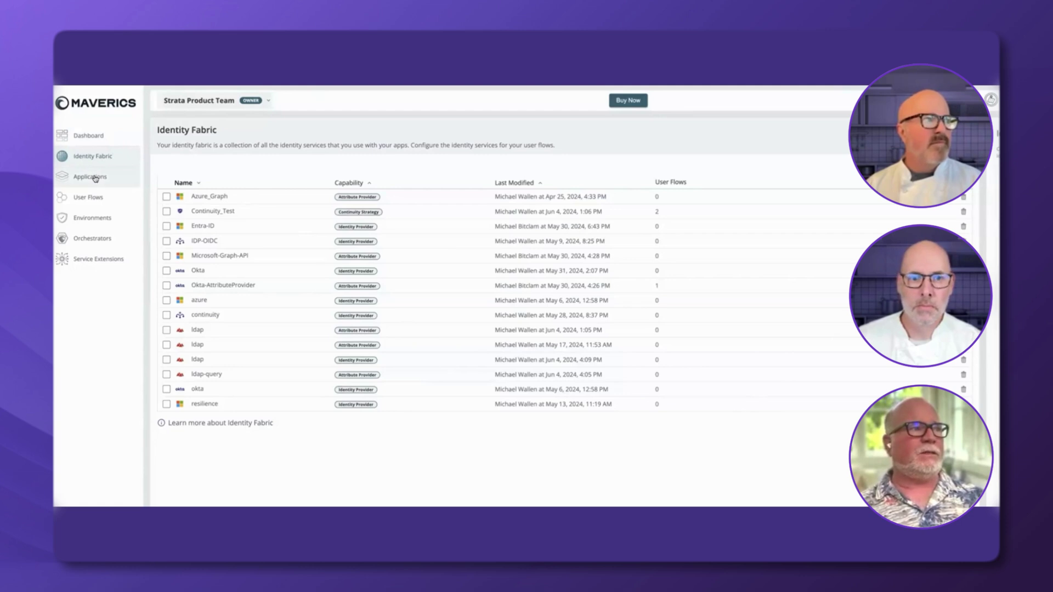
left_click(117, 195)
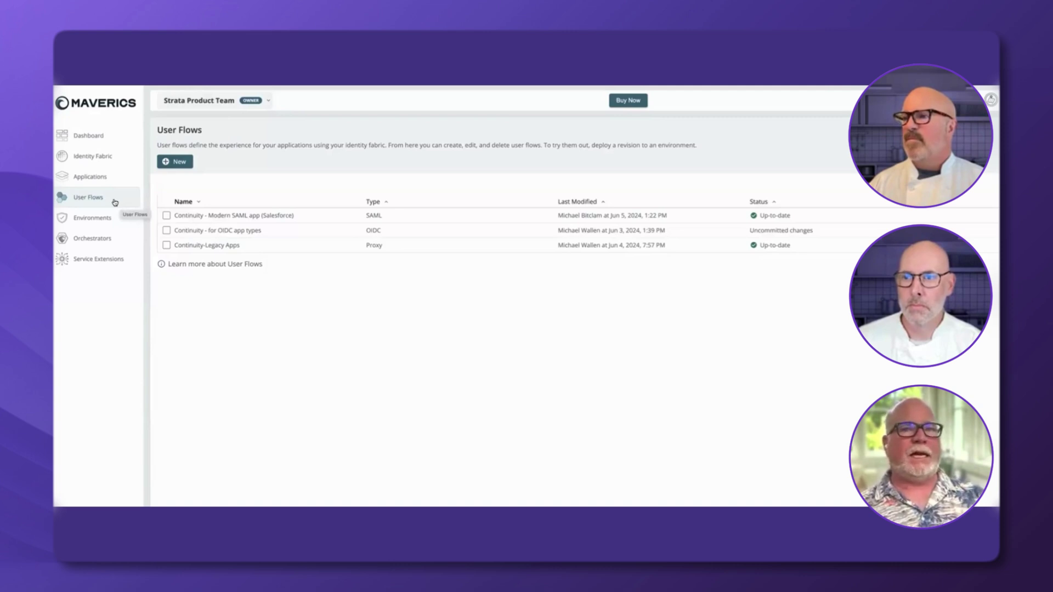
left_click(95, 157)
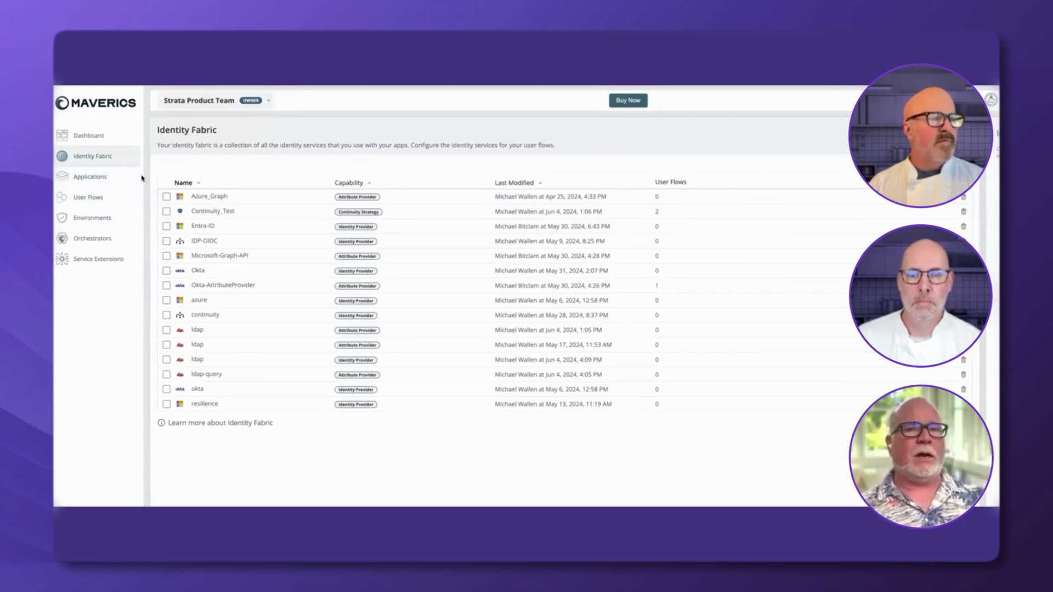
Review the Continuity_Test failover strategy and the health monitoring configuration of its Okta identity provider
left_click(245, 213)
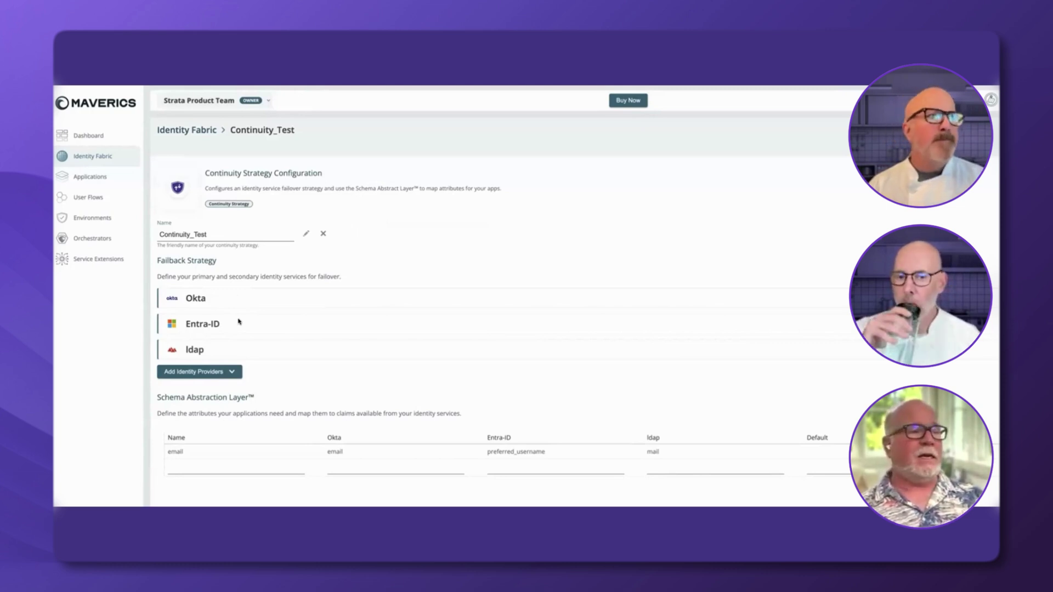
left_click(196, 299)
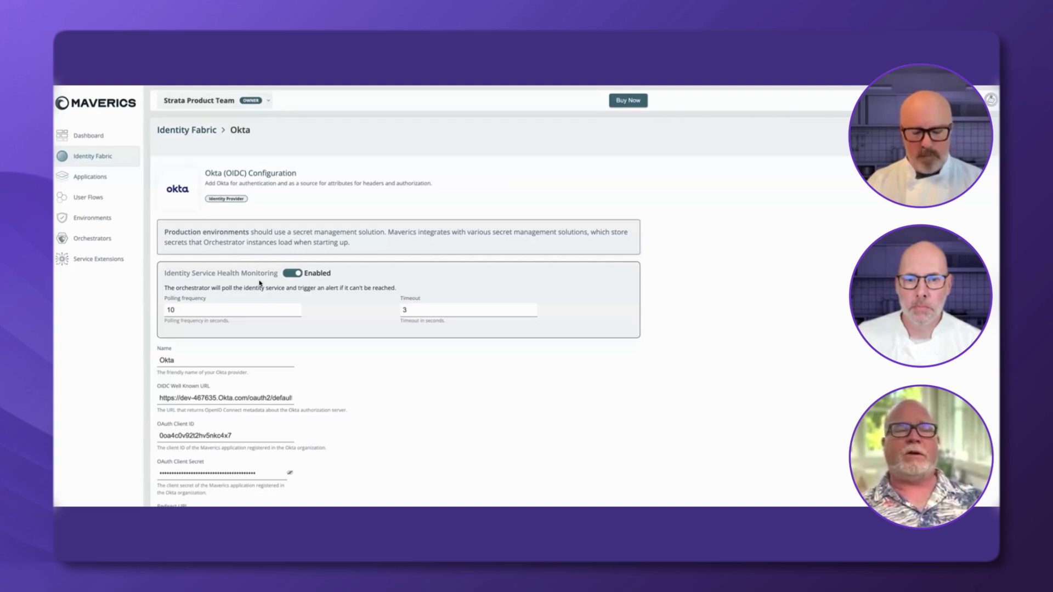
left_click(88, 159)
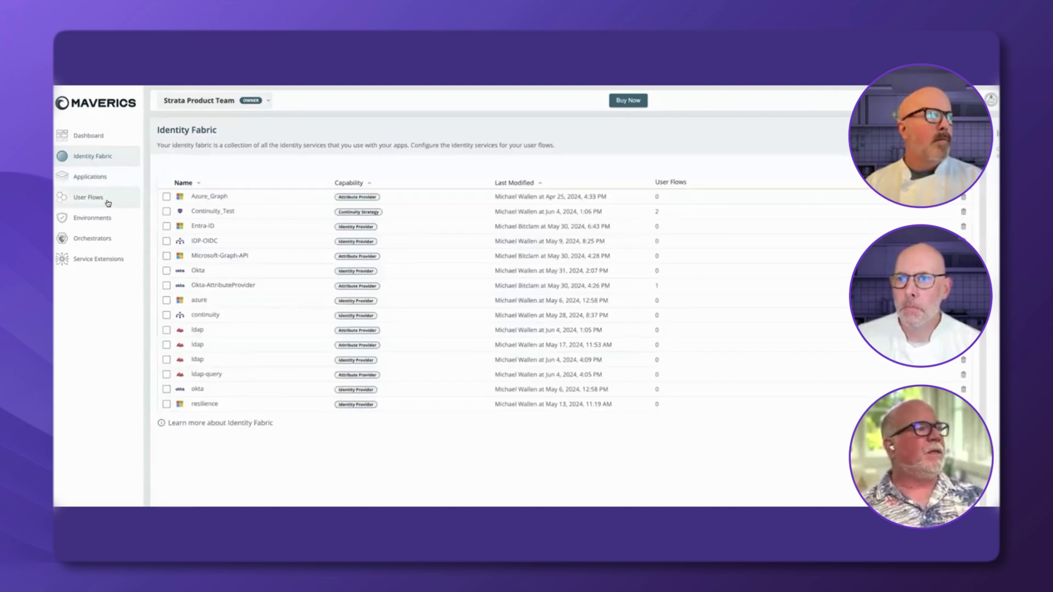
Examine the application, authentication, attribute provider and claims settings of the "Continuity - Modern SAML app (Salesforce)" user flow
left_click(108, 202)
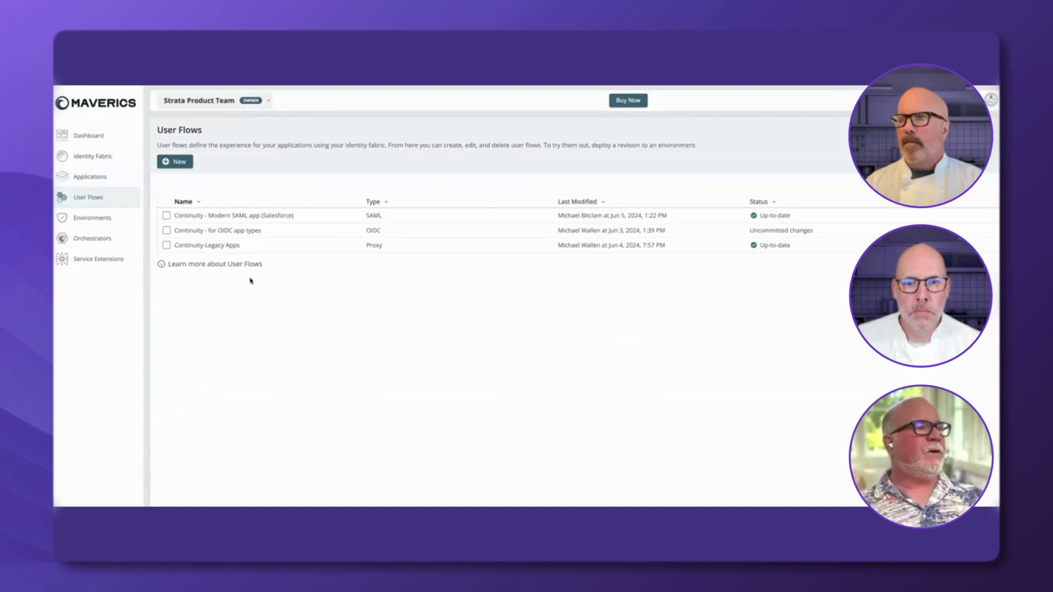
left_click(270, 216)
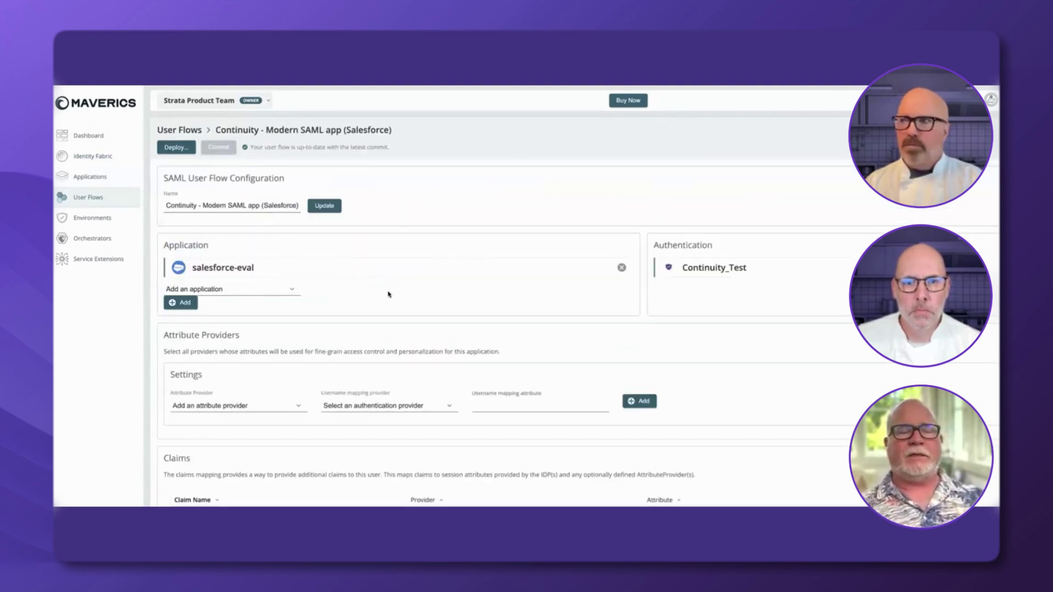
scroll(390, 306, "down", 1)
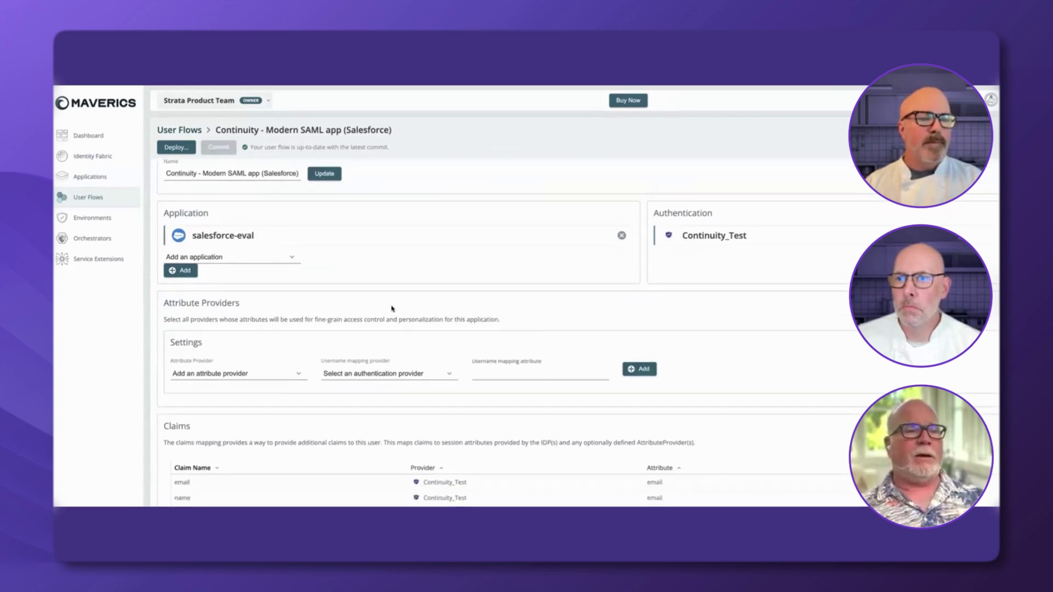
scroll(392, 309, "down", 1)
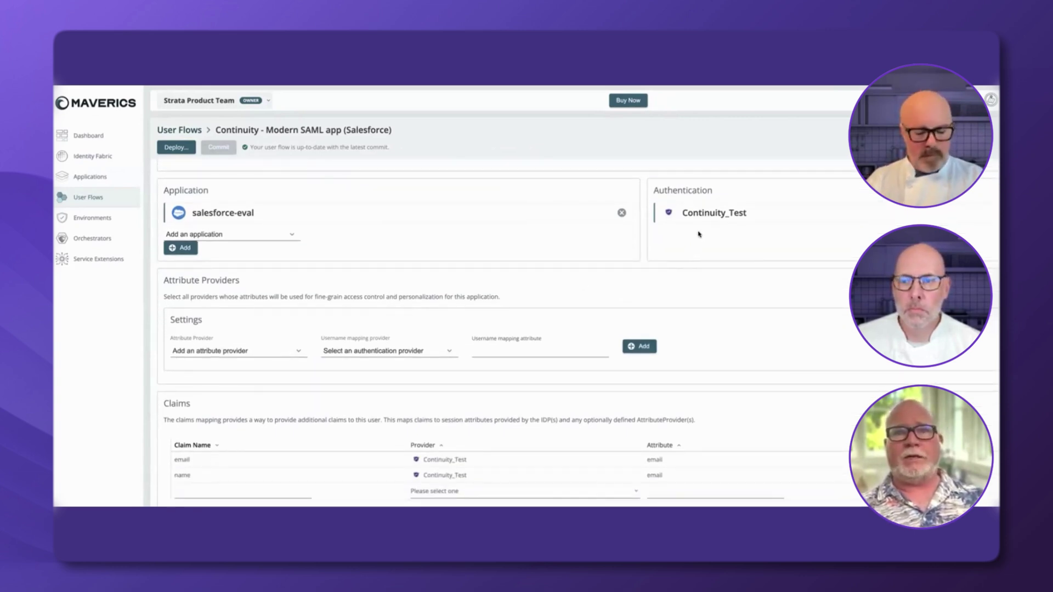
scroll(619, 276, "down", 1)
scroll(619, 275, "down", 3)
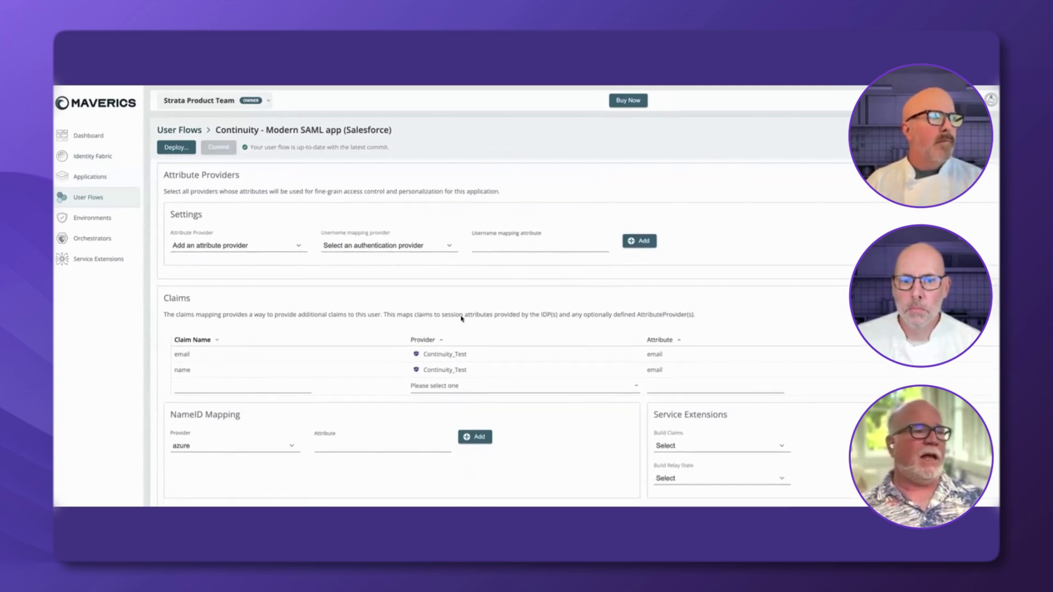
scroll(427, 331, "up", 4)
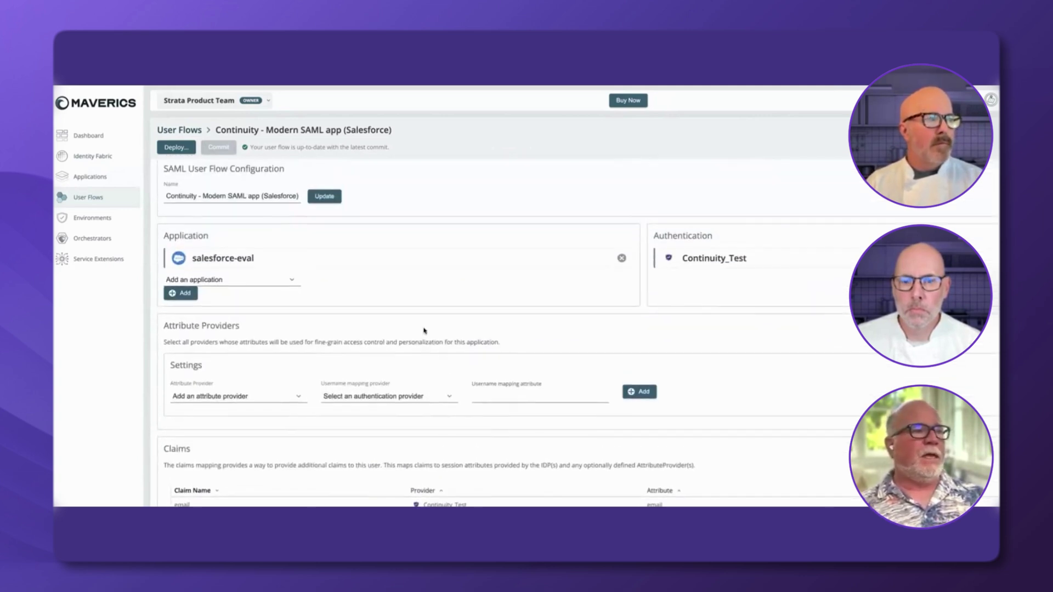
scroll(425, 331, "down", 3)
scroll(420, 331, "up", 4)
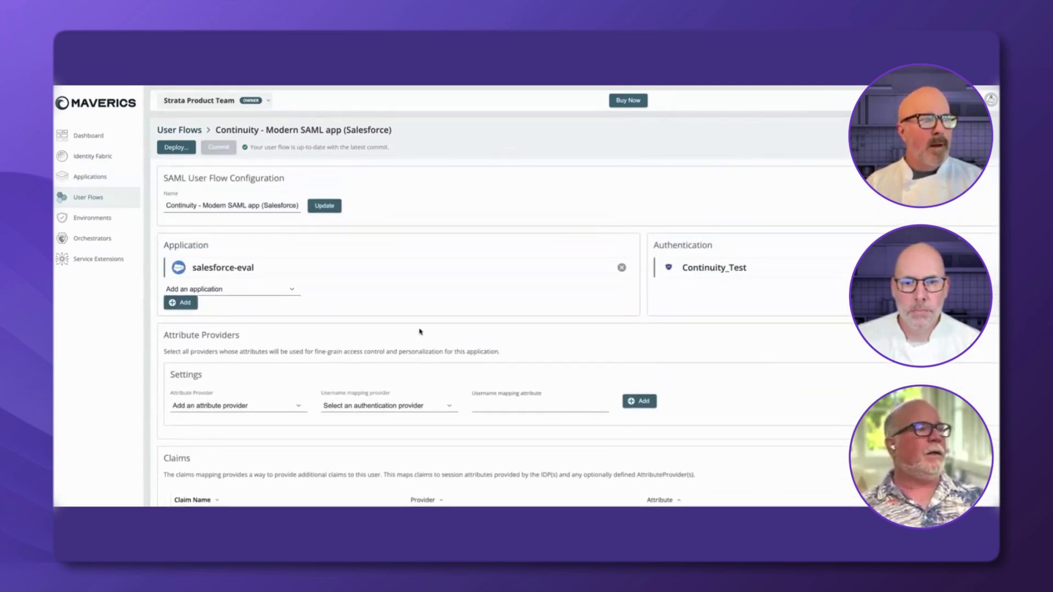
Inspect the authentication provider options in the access control policy for resource / of the Continuity-Legacy Apps user flow
left_click(178, 133)
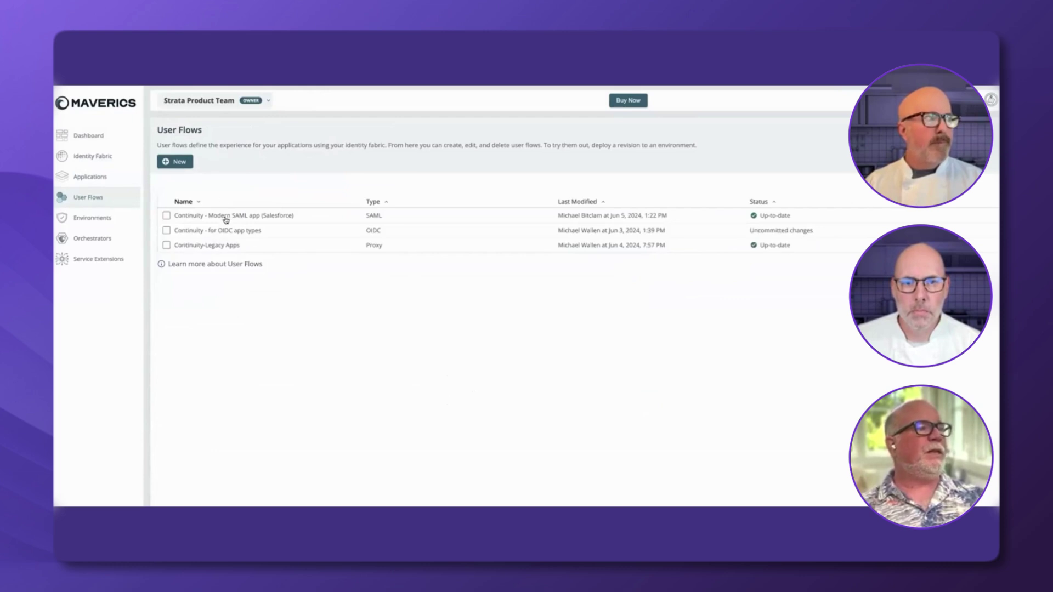
left_click(232, 247)
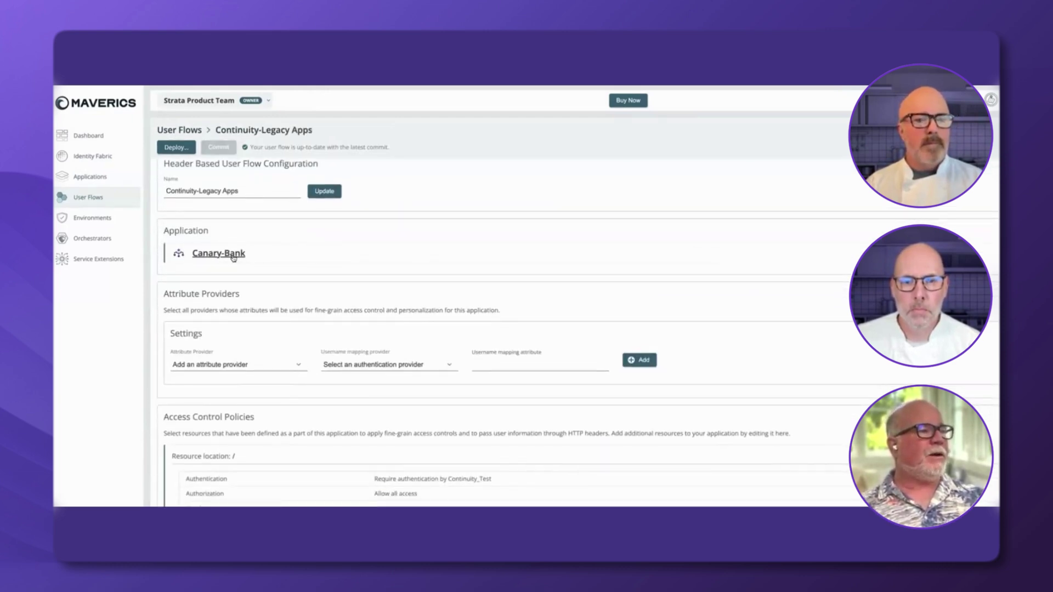
scroll(271, 255, "down", 1)
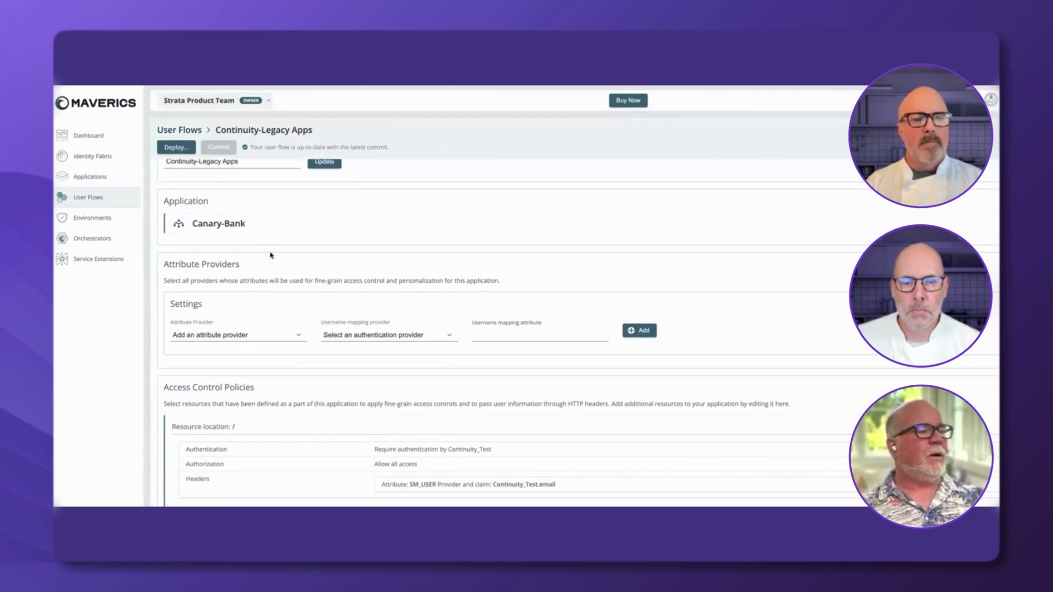
scroll(269, 269, "down", 2)
left_click(229, 344)
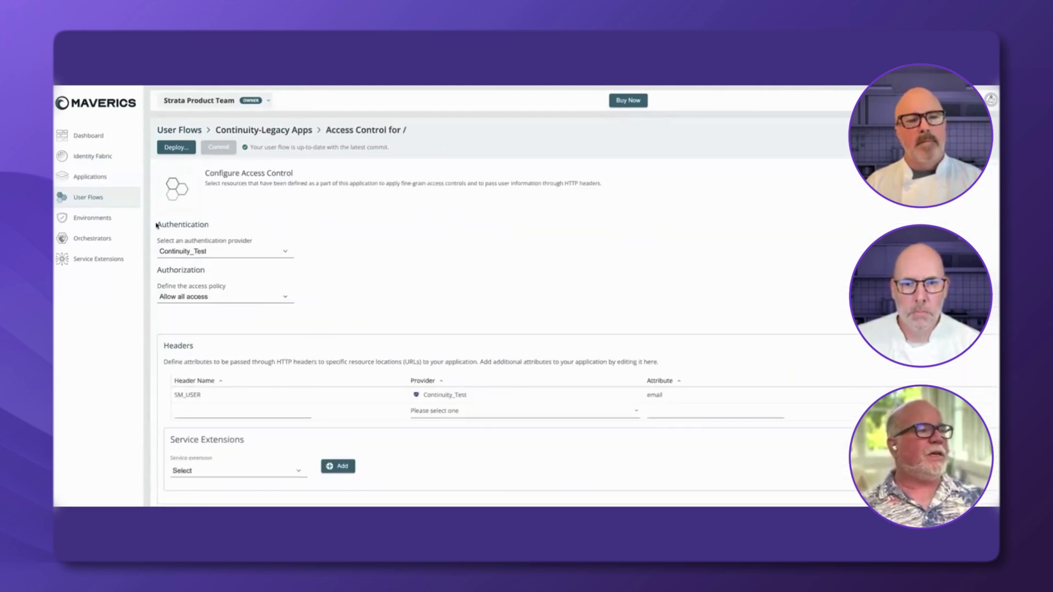
left_click(271, 253)
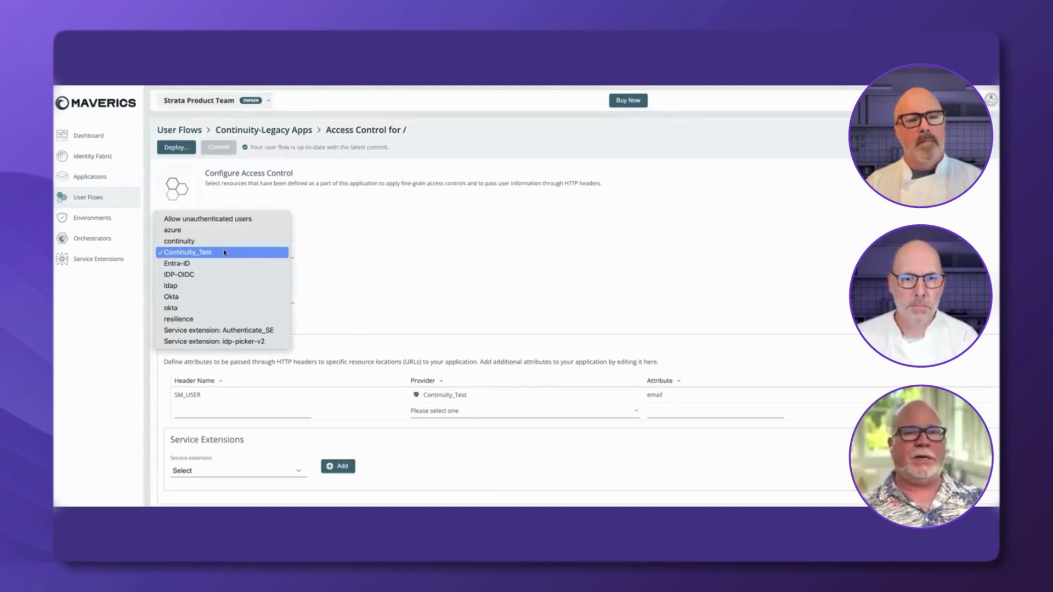
left_click(410, 258)
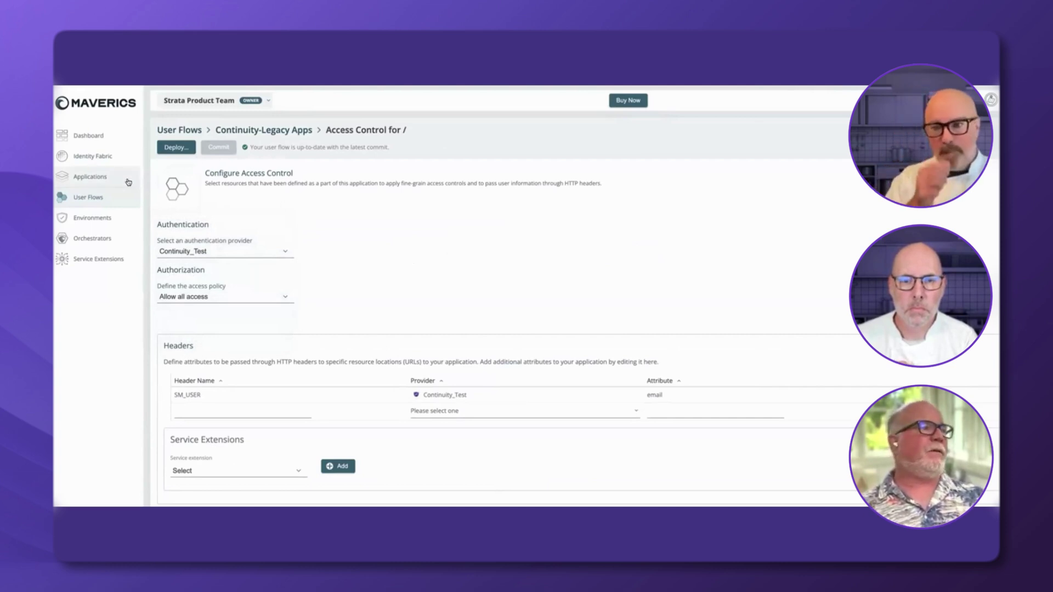
Review the configuration of the "Continuity - for OIDC app types" user flow and return to the user flows list
left_click(102, 200)
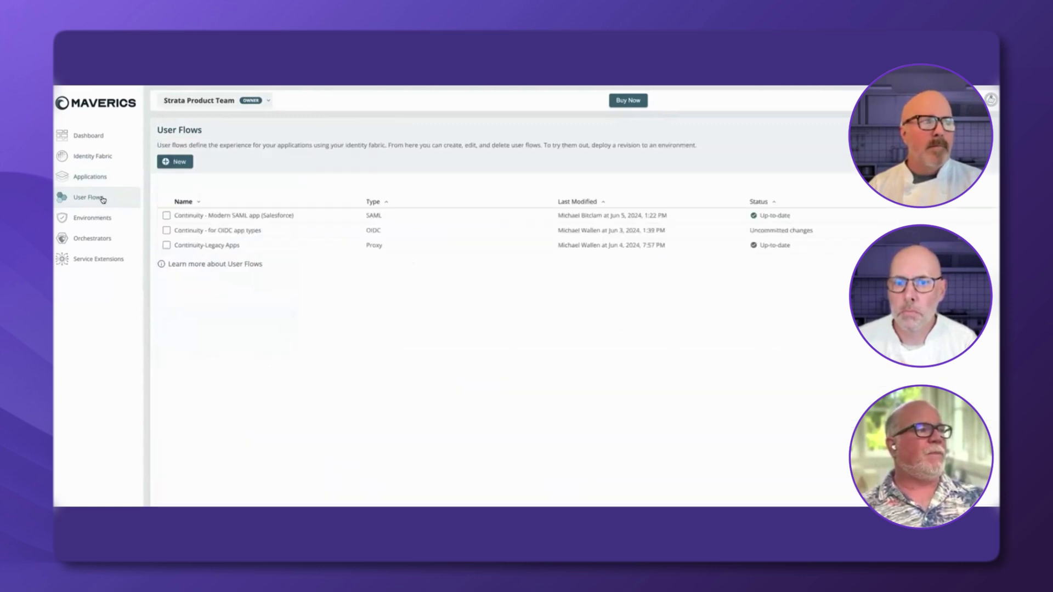
left_click(246, 230)
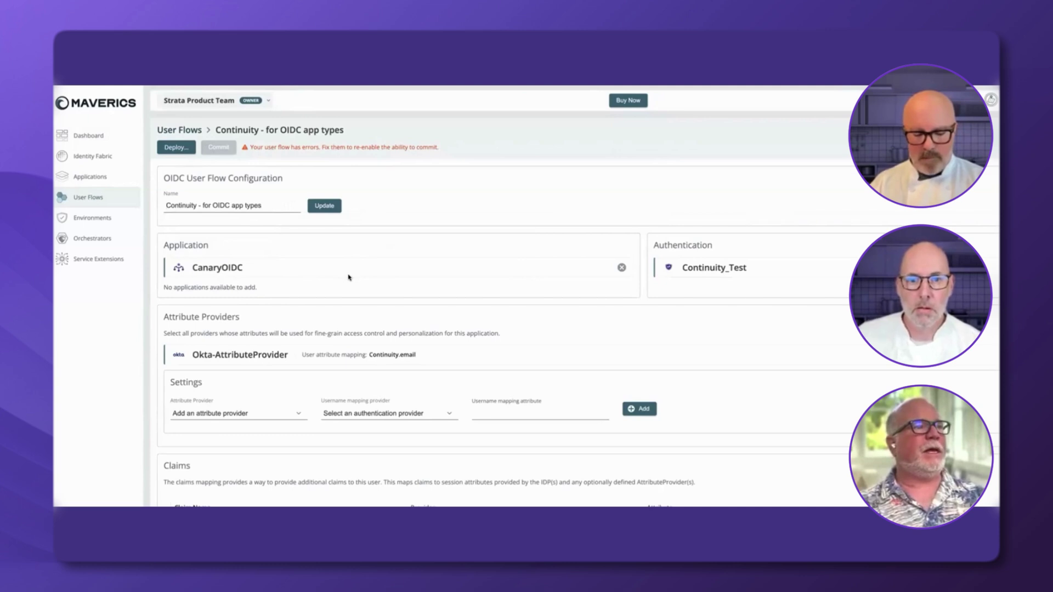
left_click(179, 129)
Review the Continuity-Legacy Apps access control policies and open the one for resource location / to examine its header mapping
left_click(232, 308)
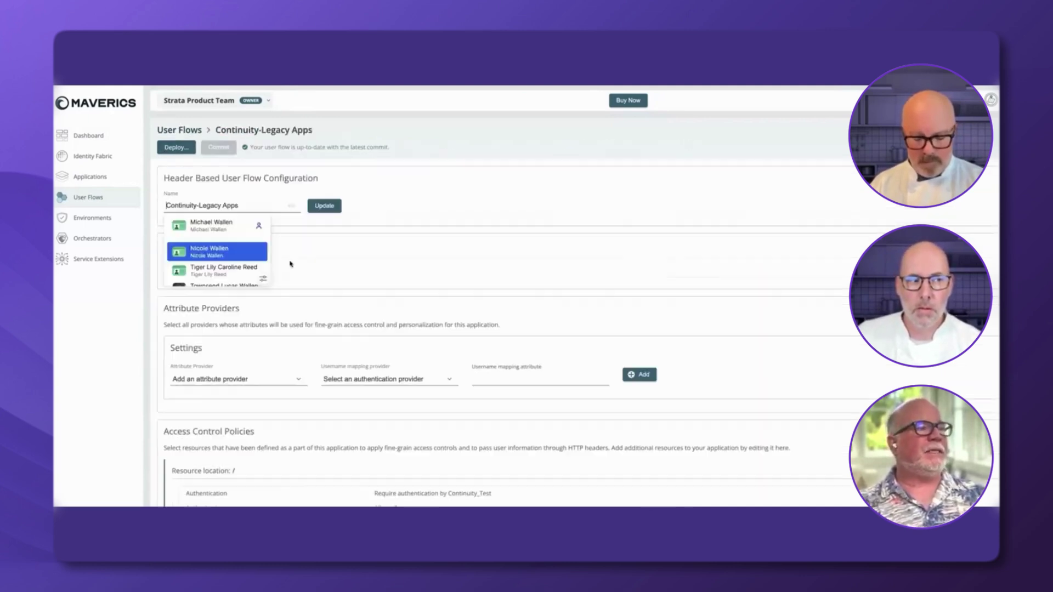
left_click(397, 263)
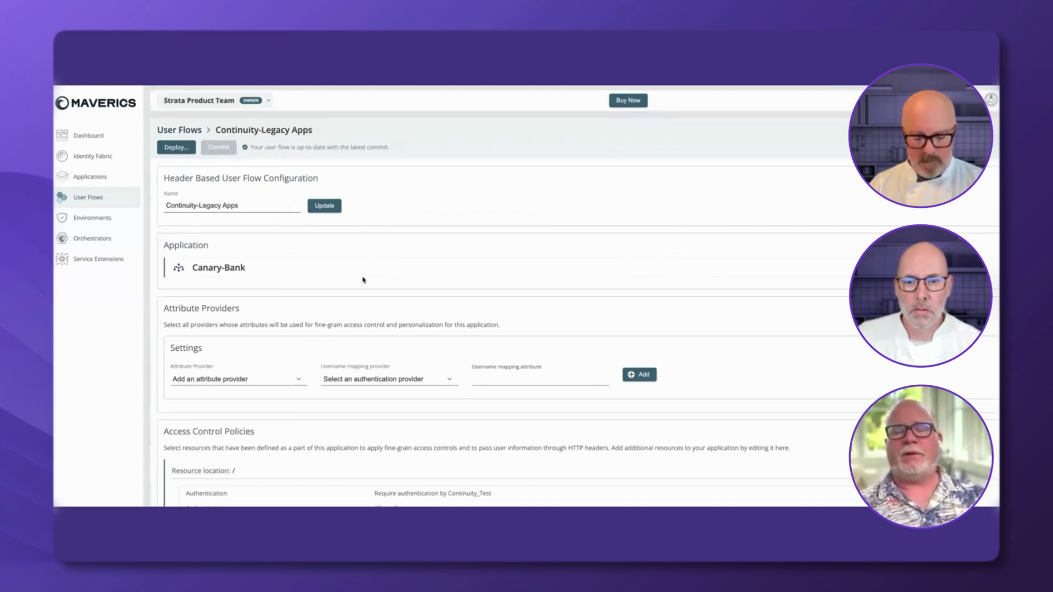
scroll(363, 280, "down", 4)
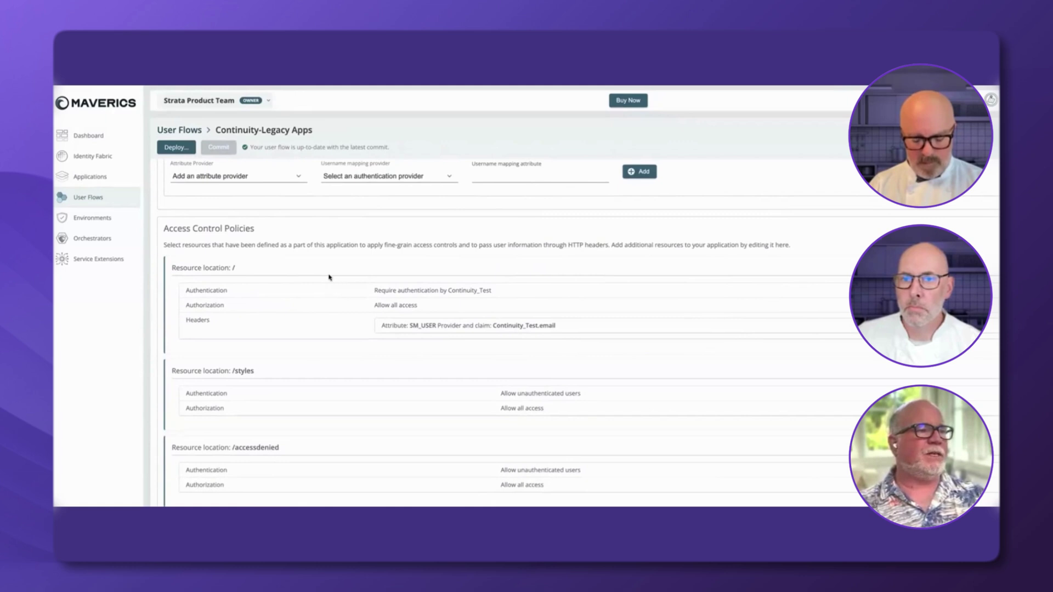
left_click(229, 268)
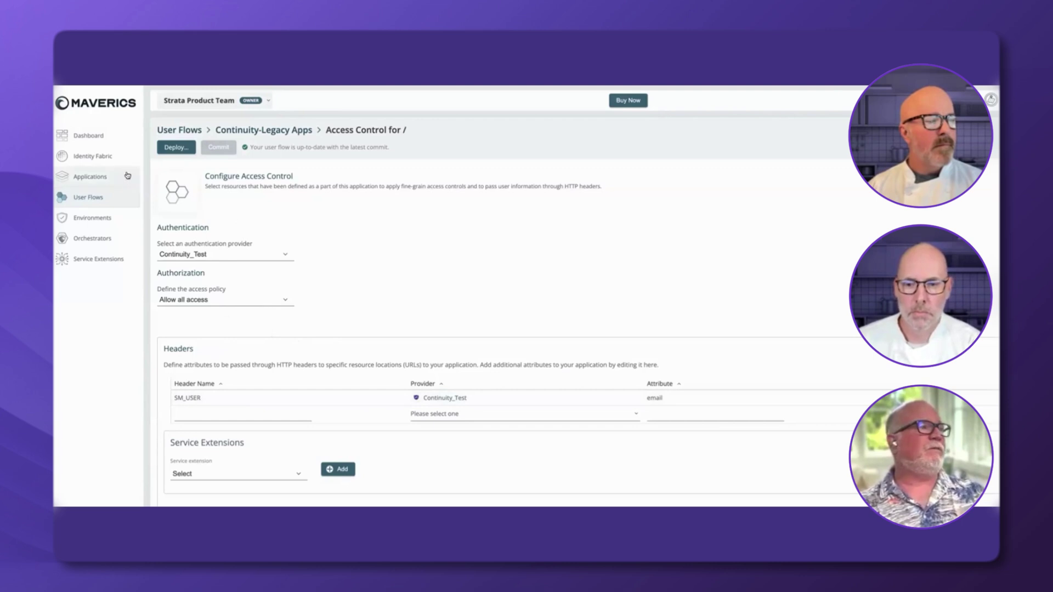
Open the Continuity_Test strategy from the Identity Fabric to review its failover providers and schema attribute mapping
left_click(104, 161)
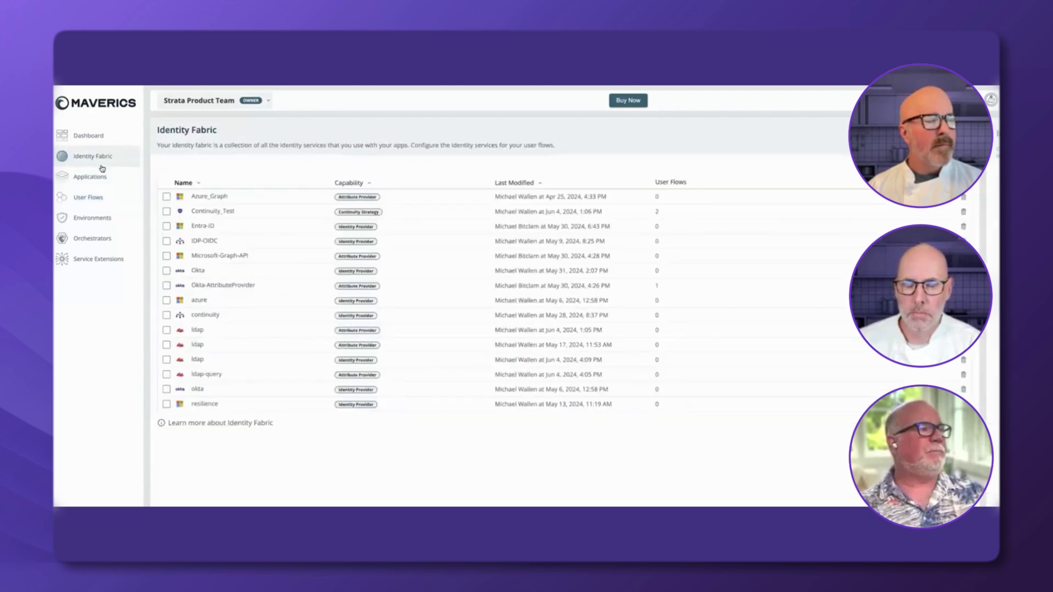
left_click(222, 213)
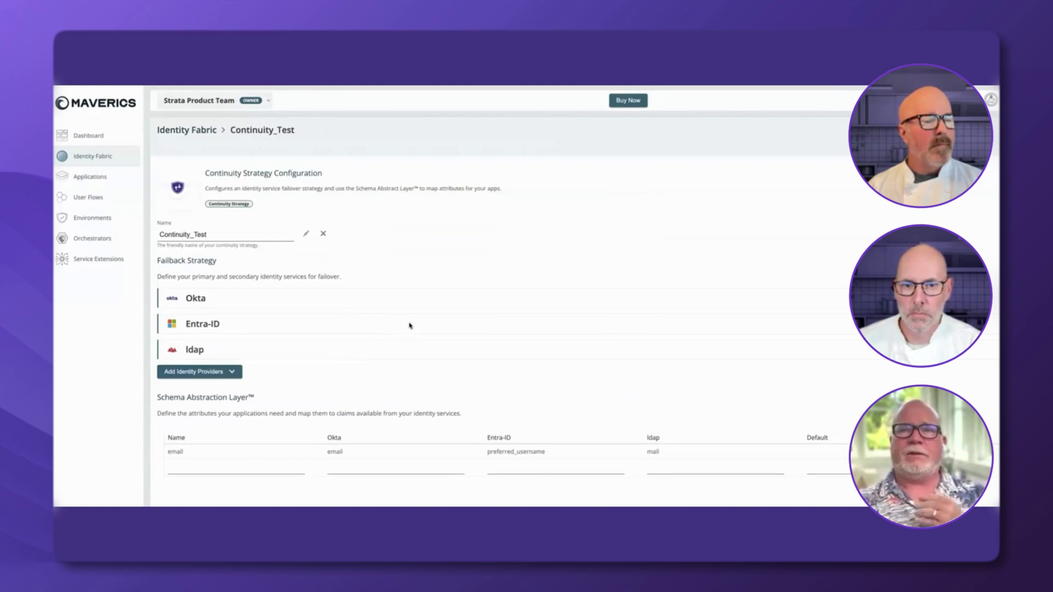